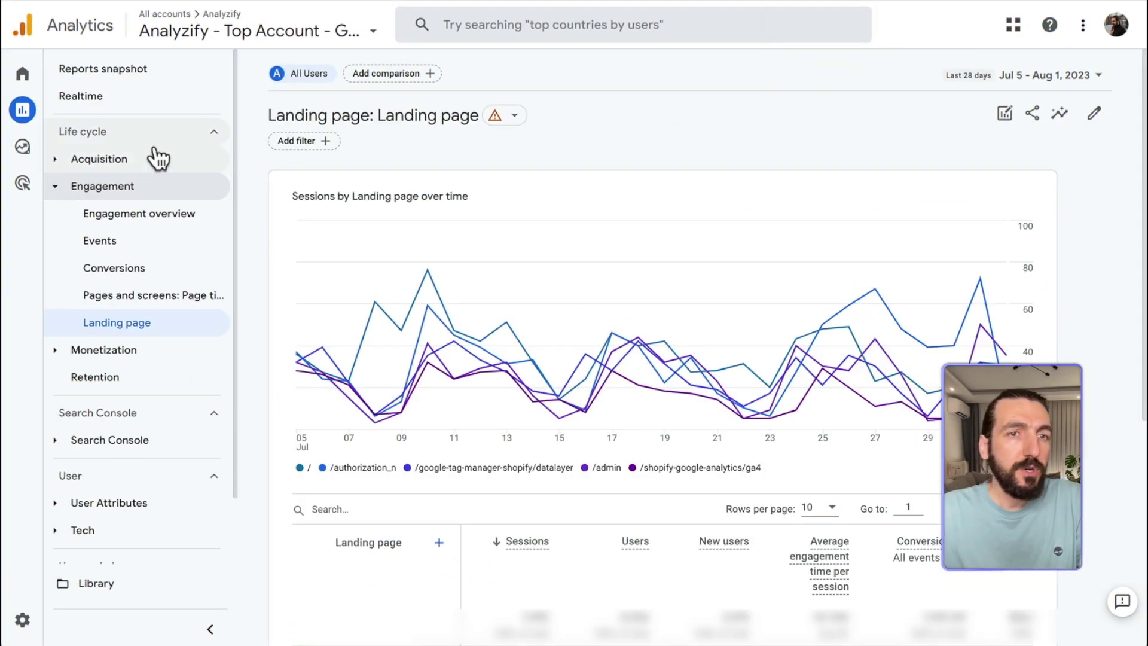
Add a report filter on the First user source / medium dimension
mouse_move(31, 115)
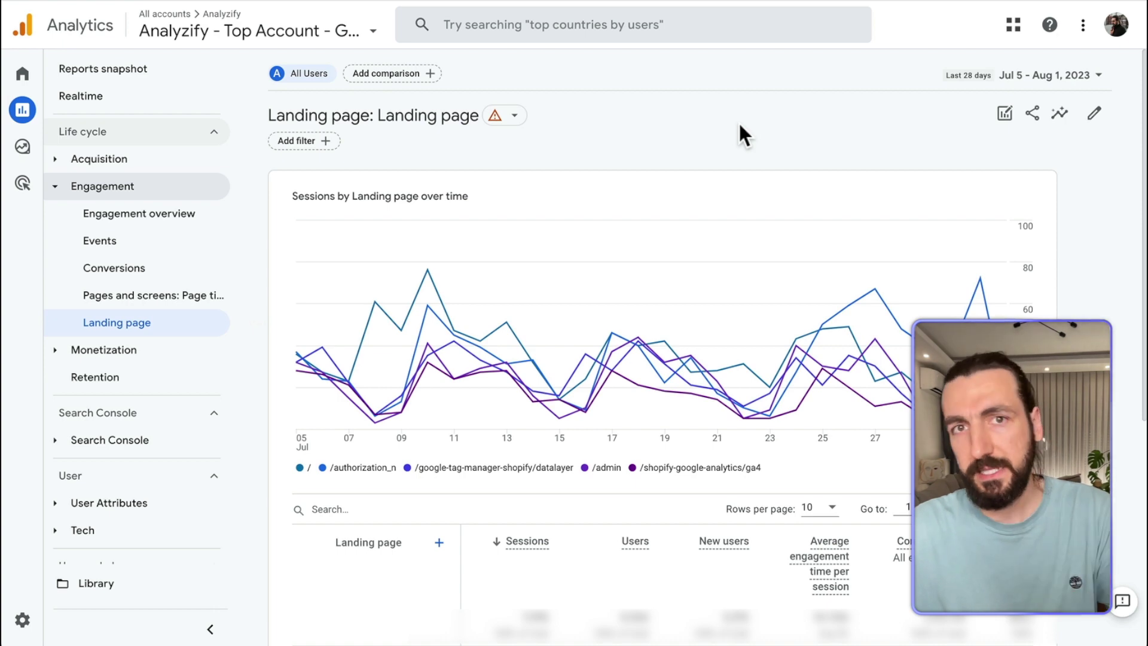
click(1093, 115)
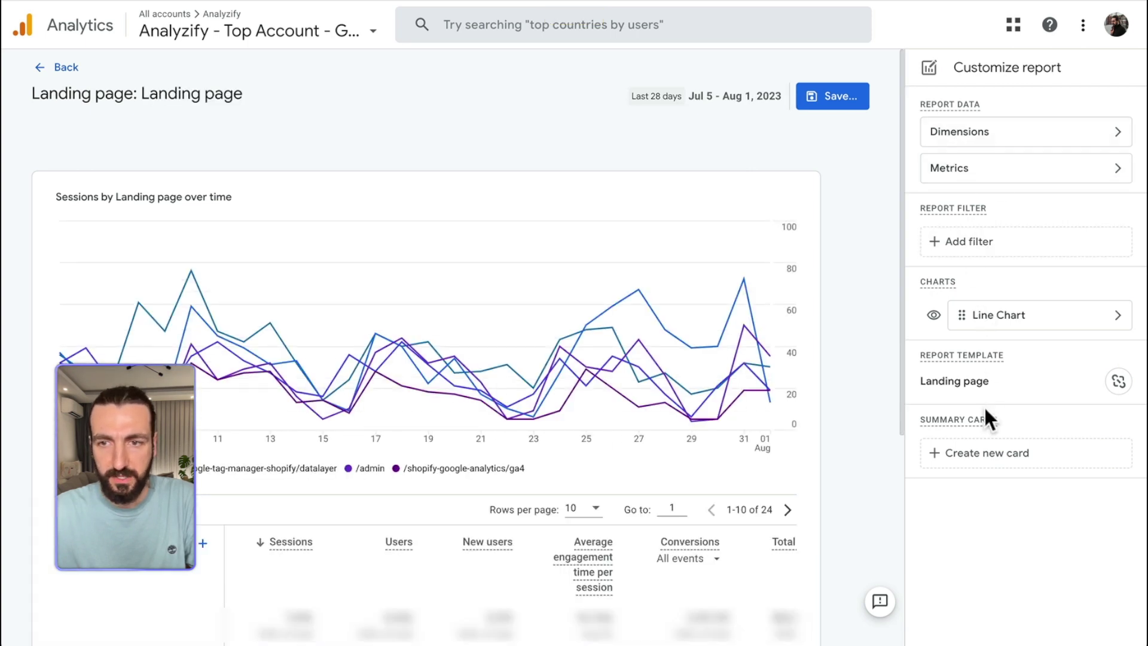
click(943, 248)
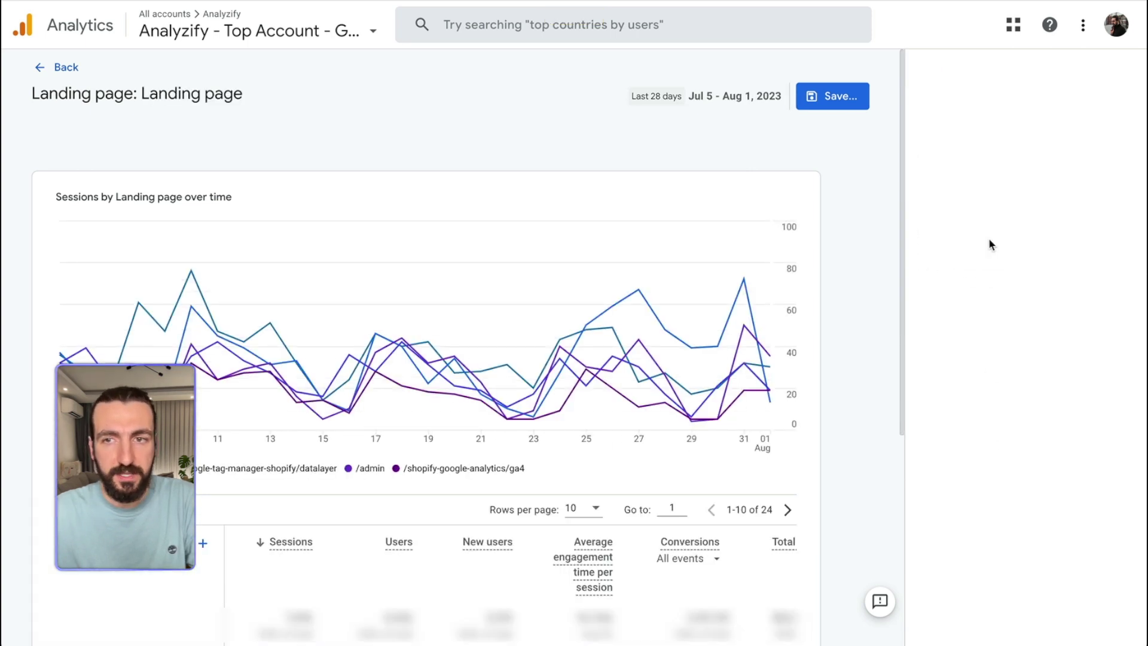
click(1013, 175)
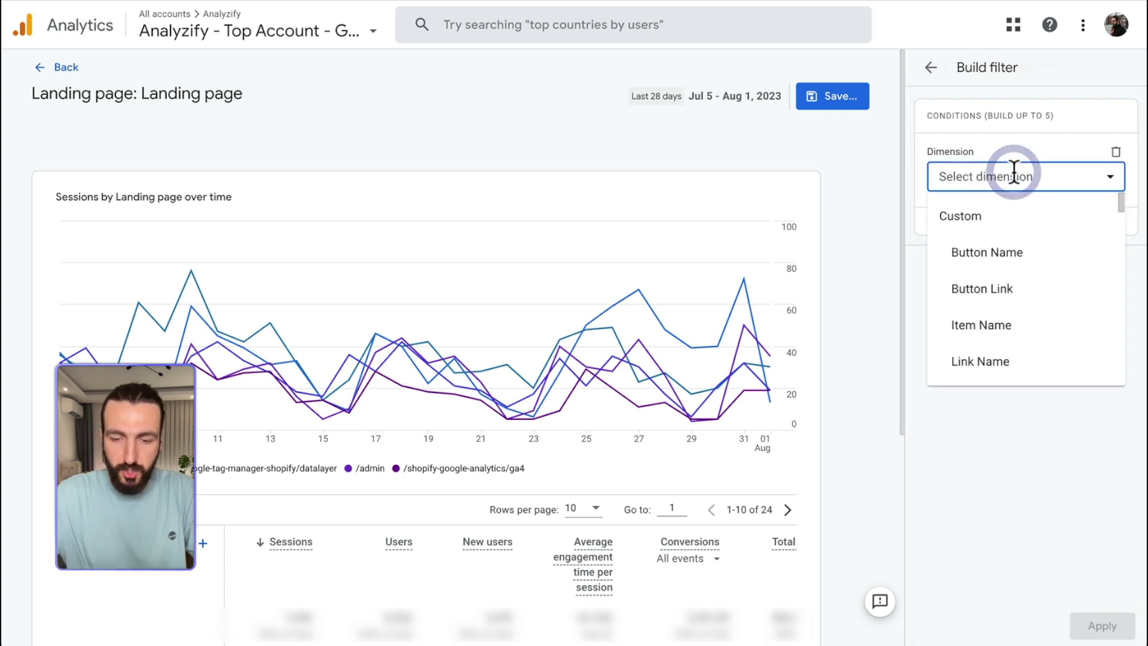
text(source)
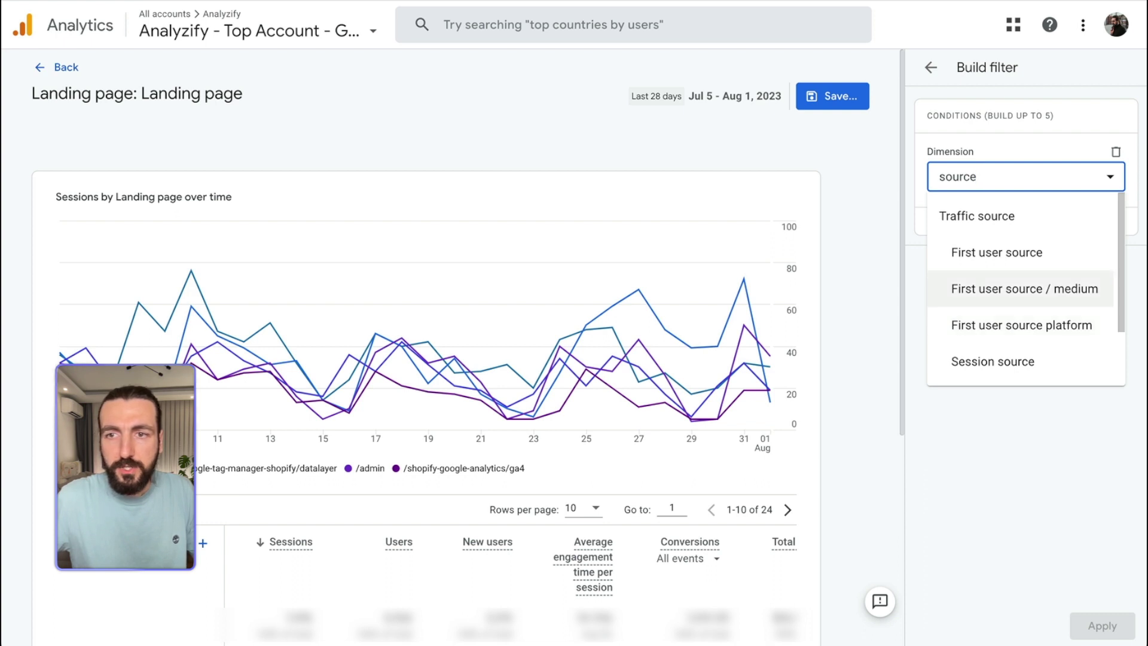
click(1024, 289)
Make the filter exactly match google / organic and apply it to the report
click(1018, 226)
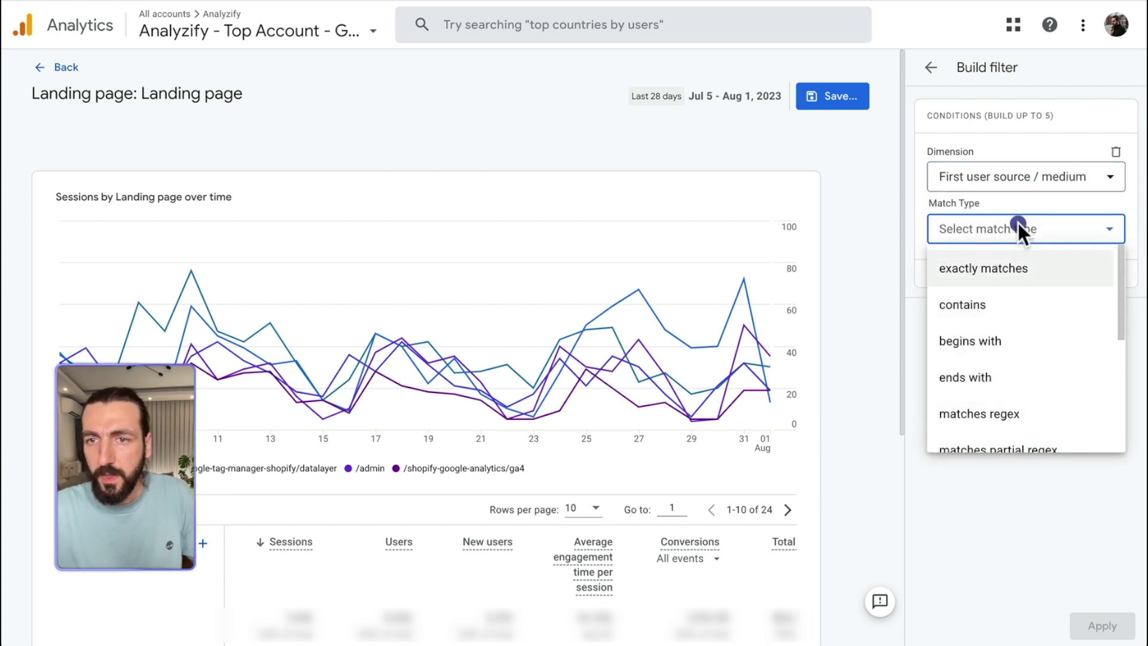
scroll(994, 366, down, 1)
scroll(994, 371, up, 1)
click(994, 271)
click(1019, 279)
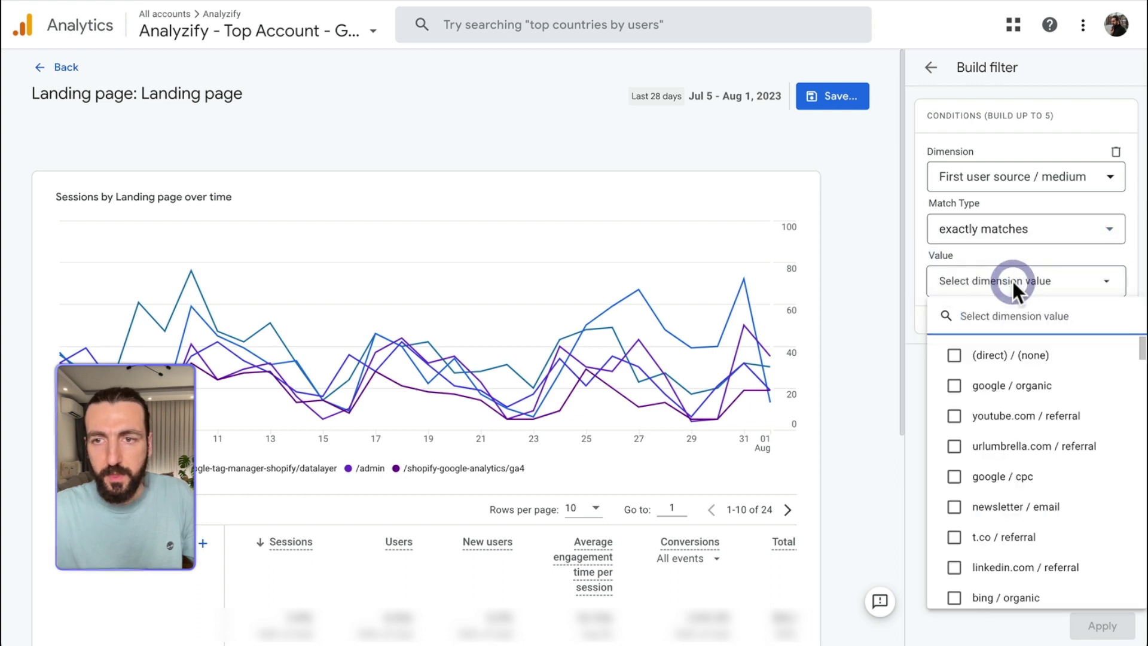
click(985, 387)
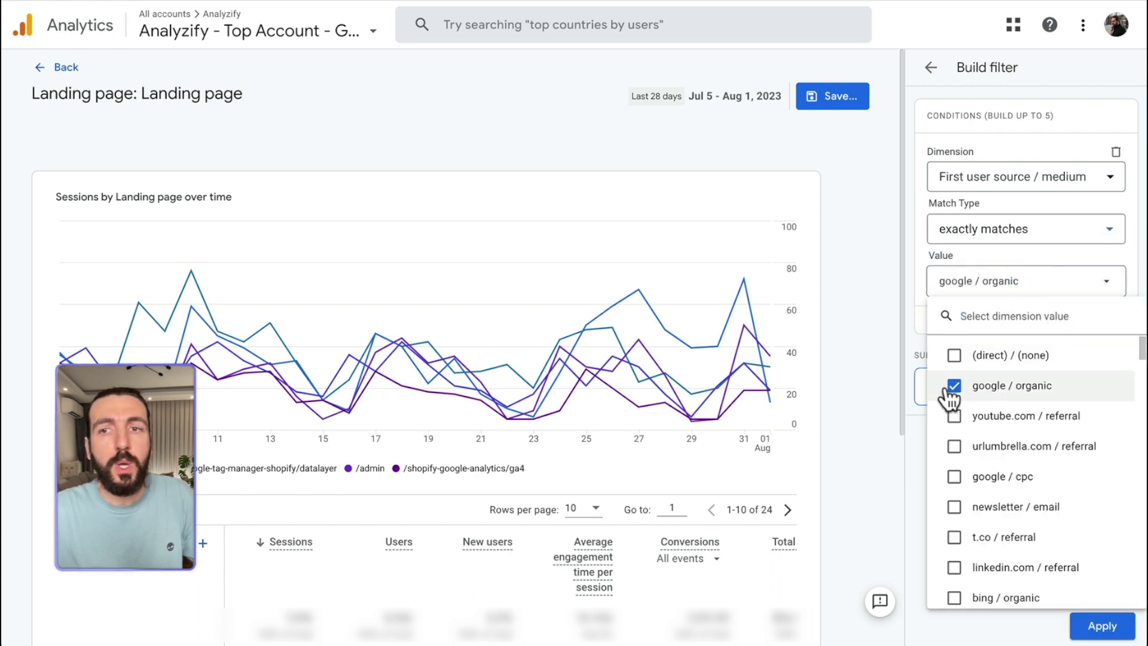
click(1103, 628)
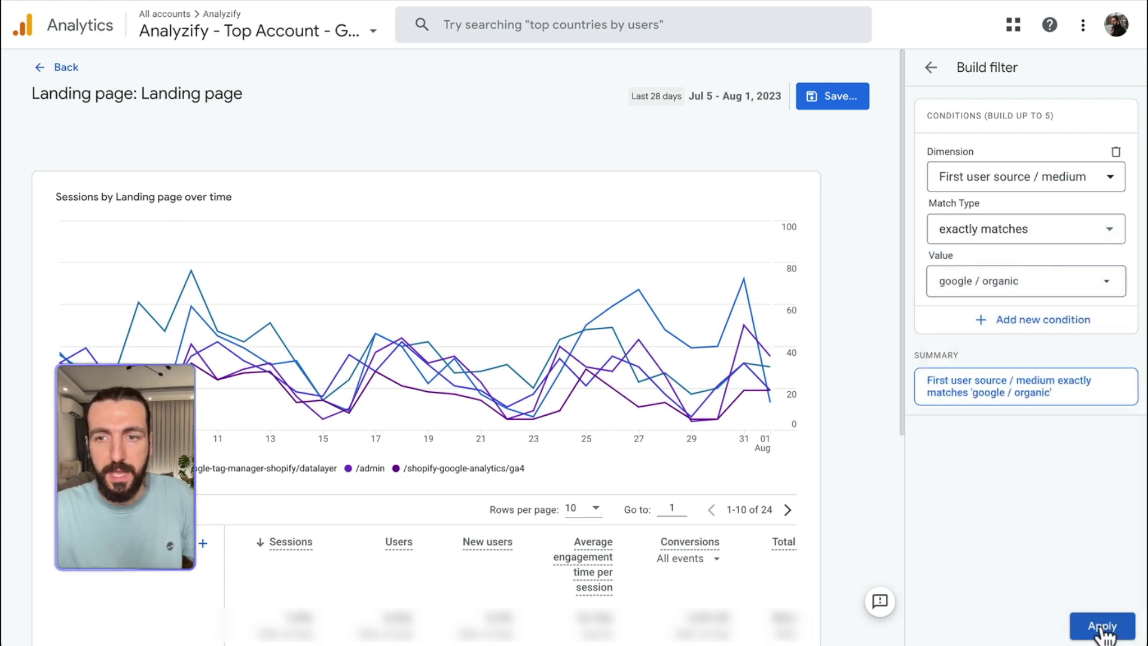
click(1103, 628)
scroll(898, 203, down, 4)
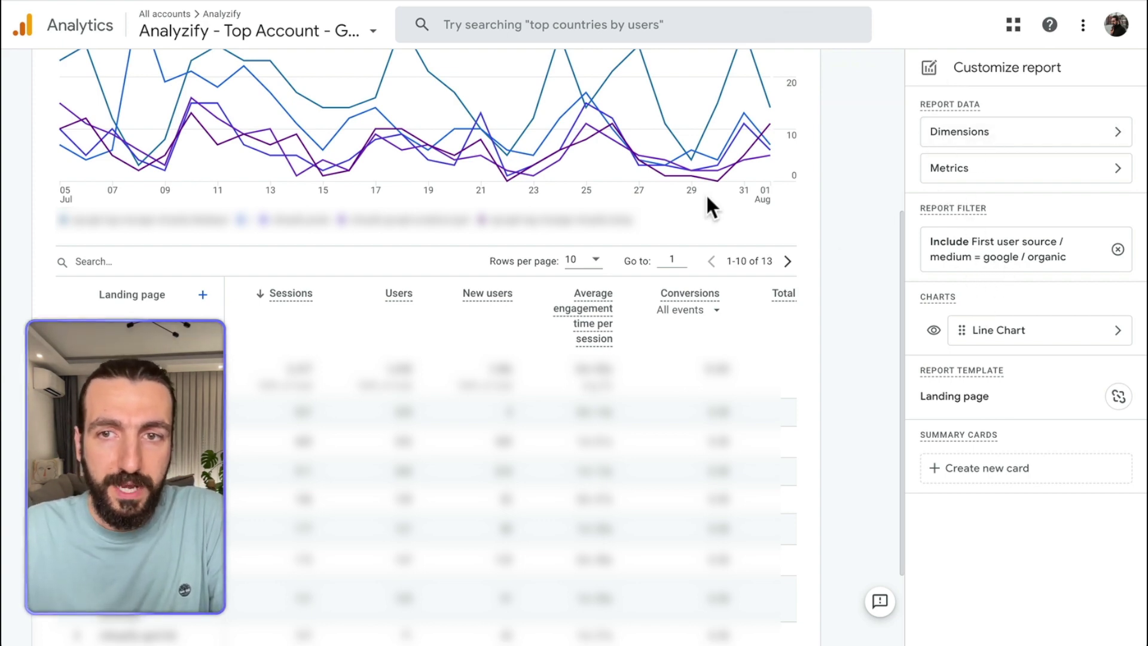
Save the report as a new report, replacing the 'Copy of' prefix to name it 'Landing page (Filter: G Organic)'
scroll(705, 193, up, 5)
click(842, 106)
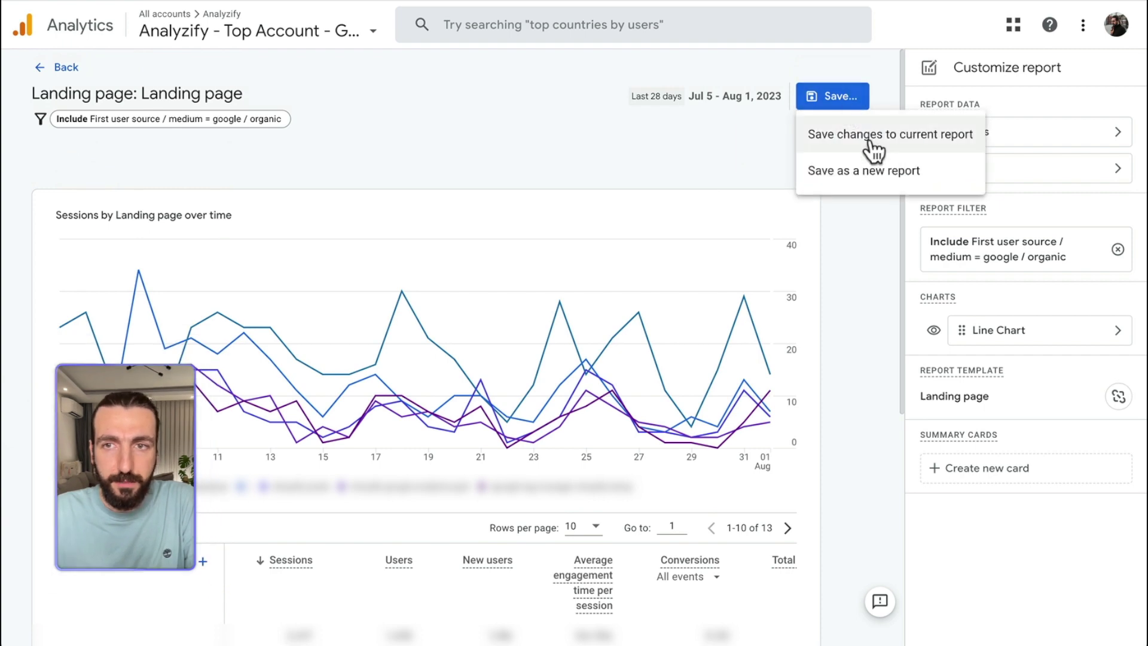
click(872, 174)
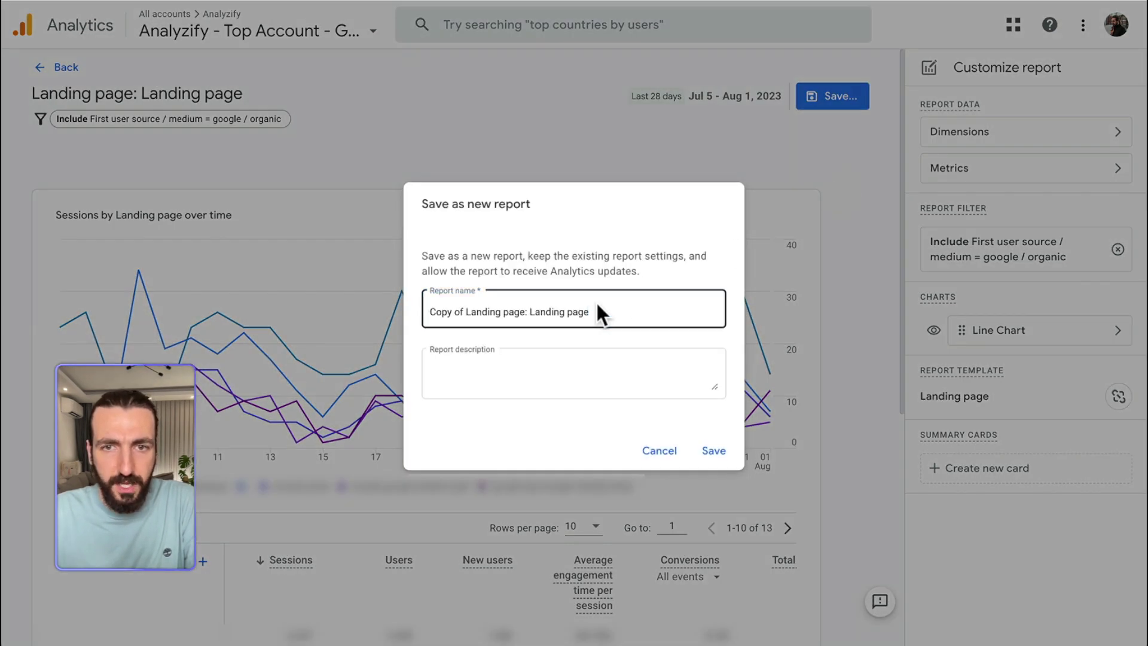
drag(529, 311, 367, 311)
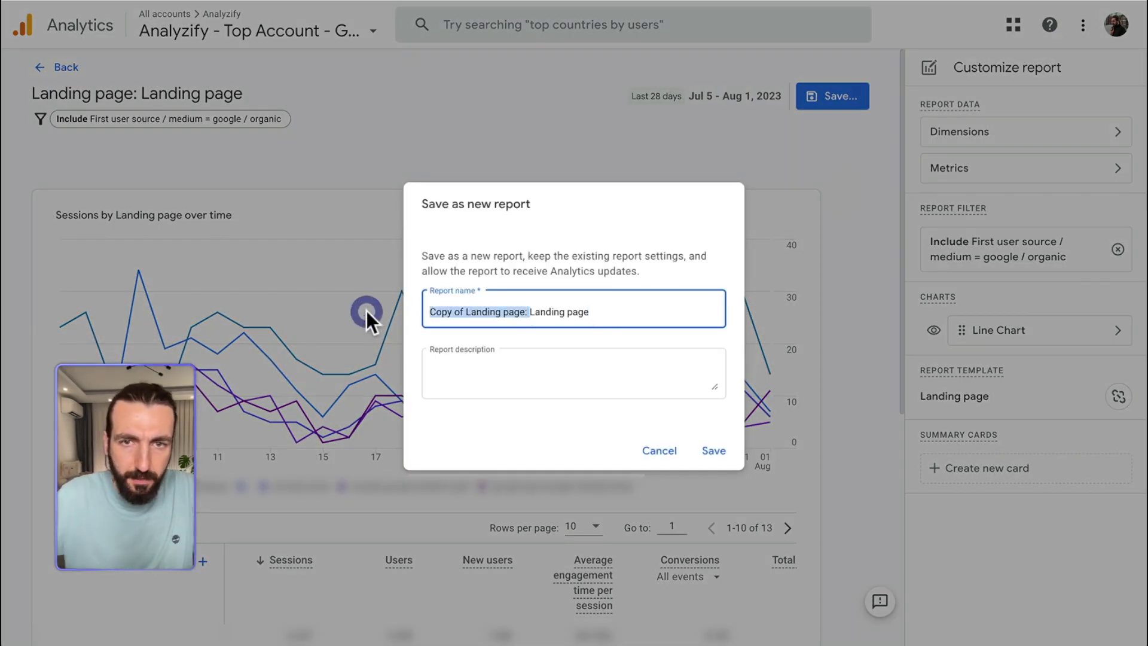
key(BackSpace)
text((Filter: G Org)
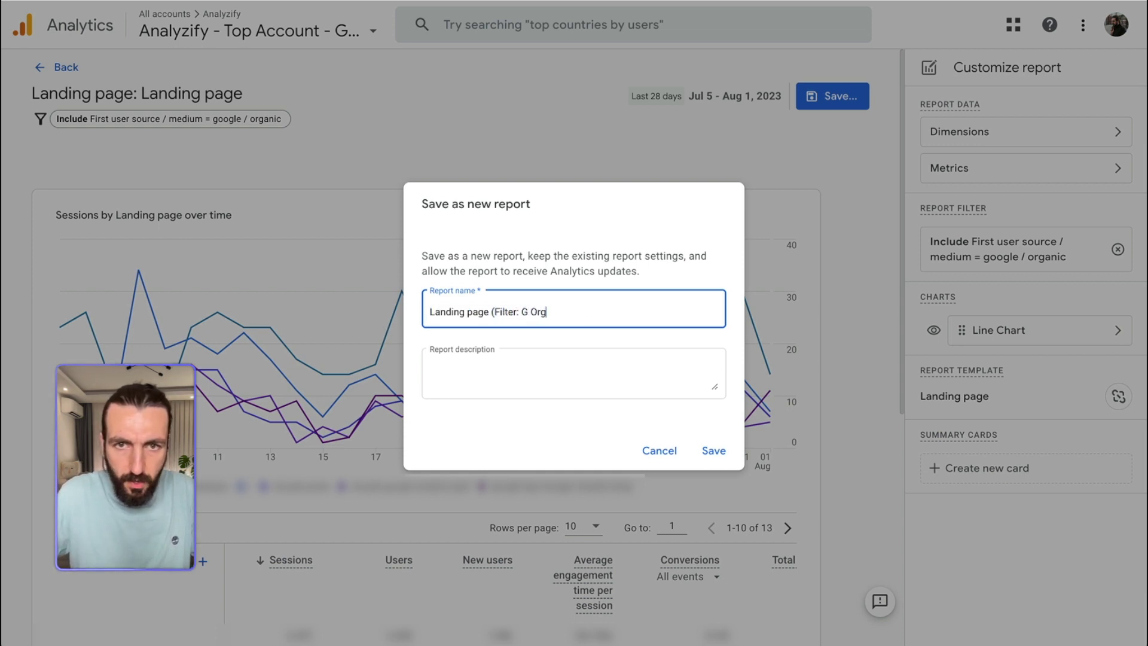
text(anic))
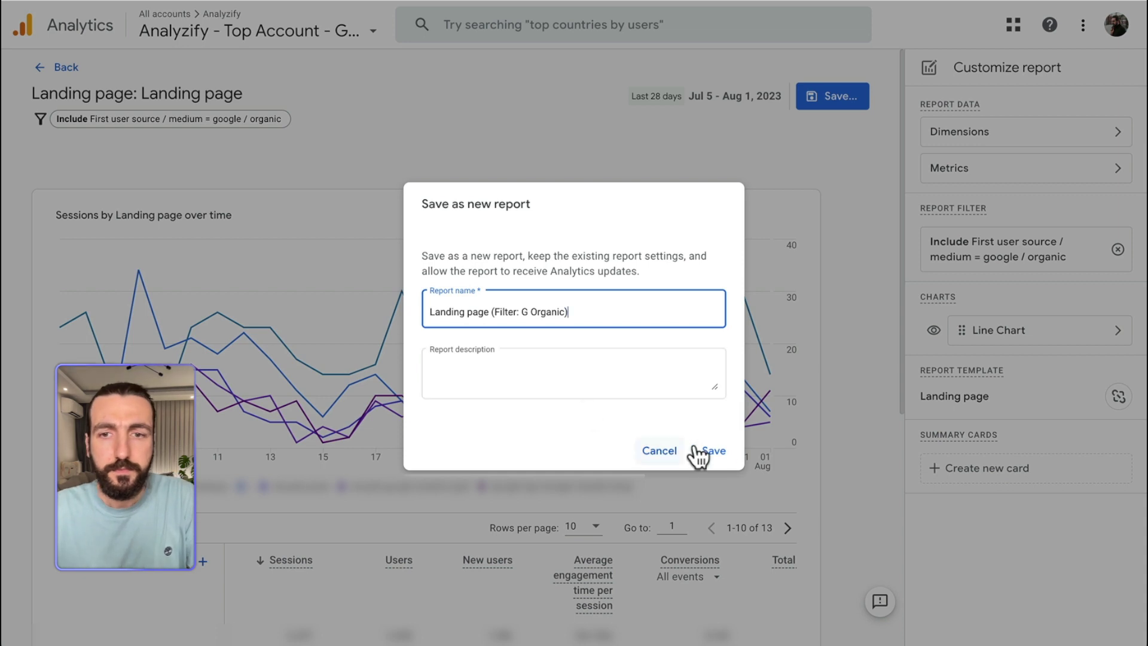
click(713, 451)
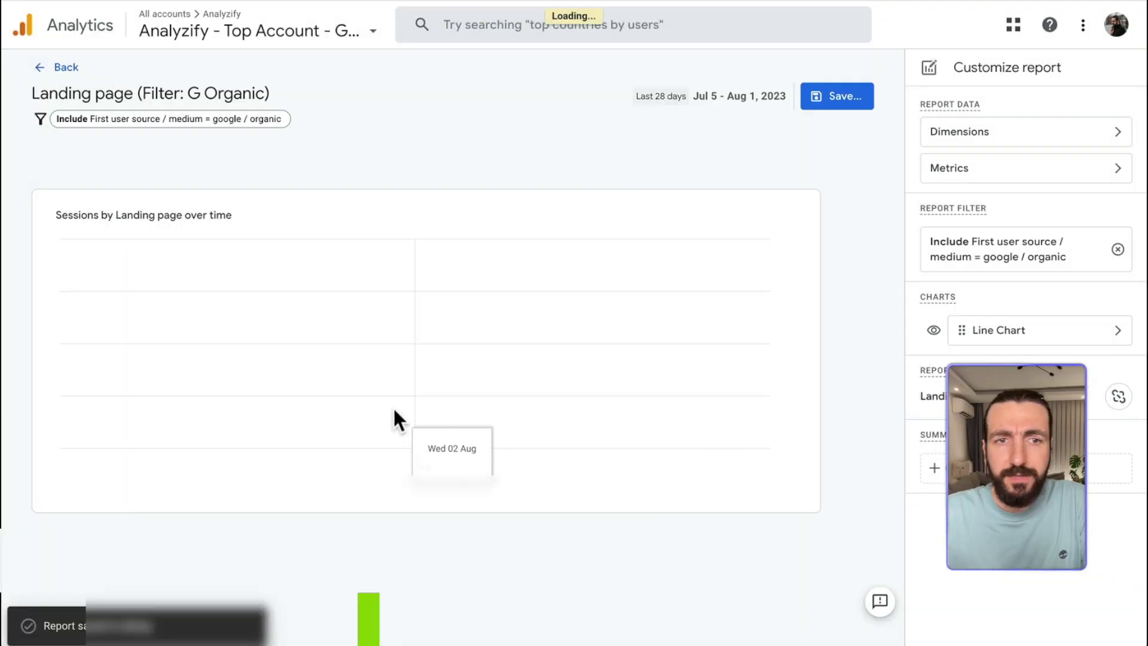
scroll(392, 406, down, 7)
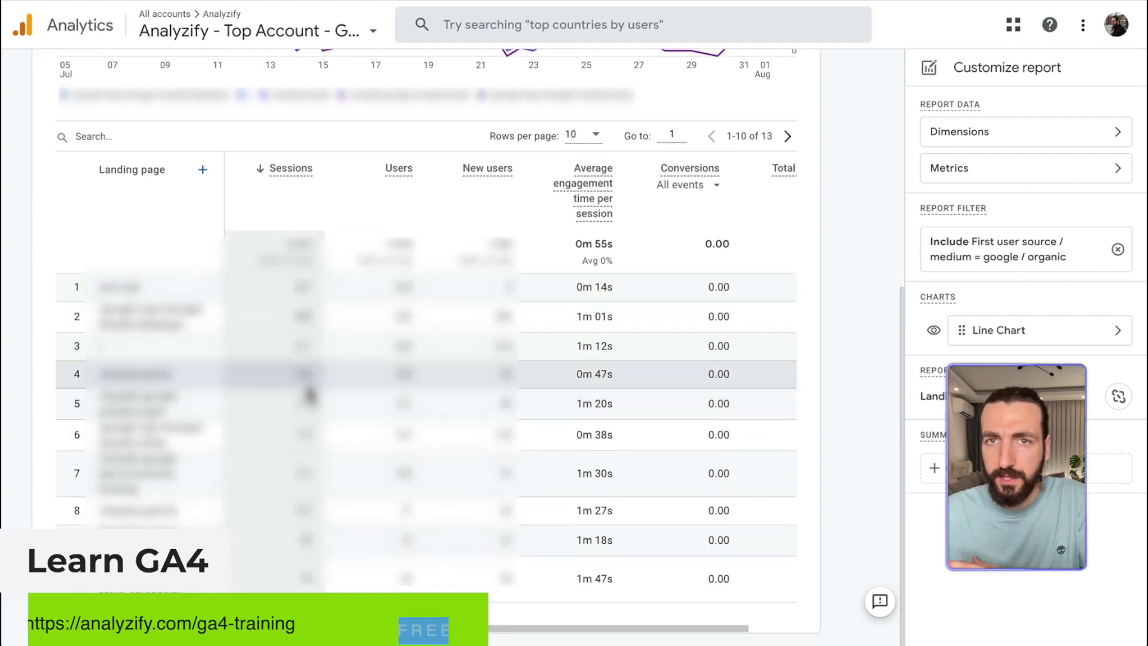
scroll(801, 103, up, 7)
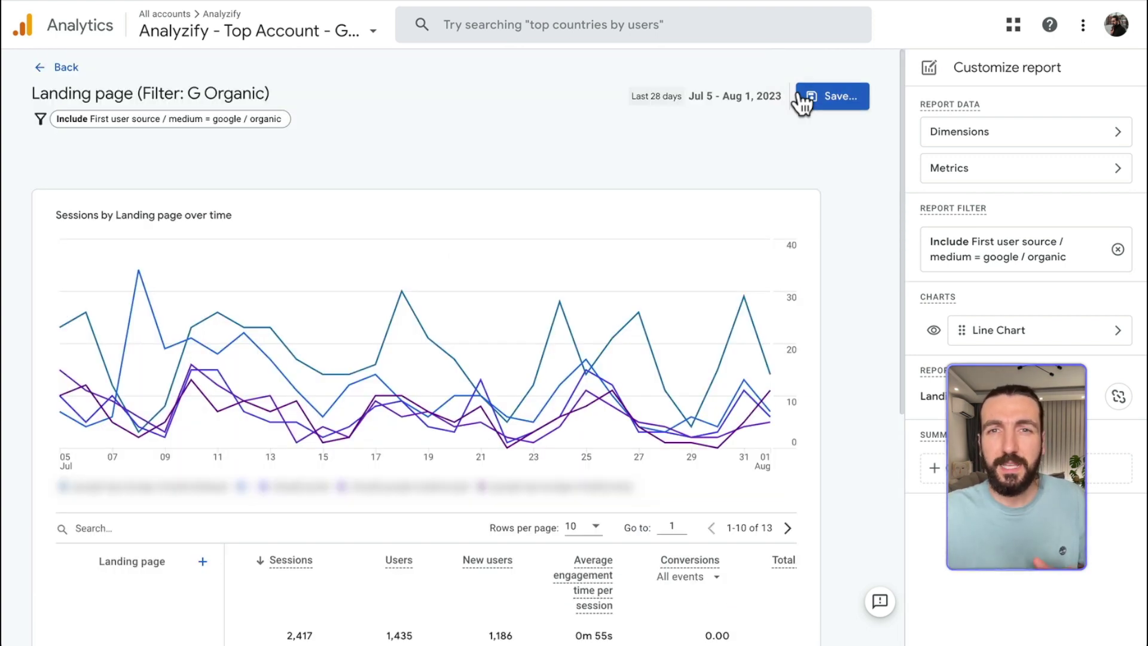
Go back, open Acquisition > Traffic acquisition, and select the Organic Search channel row
click(58, 71)
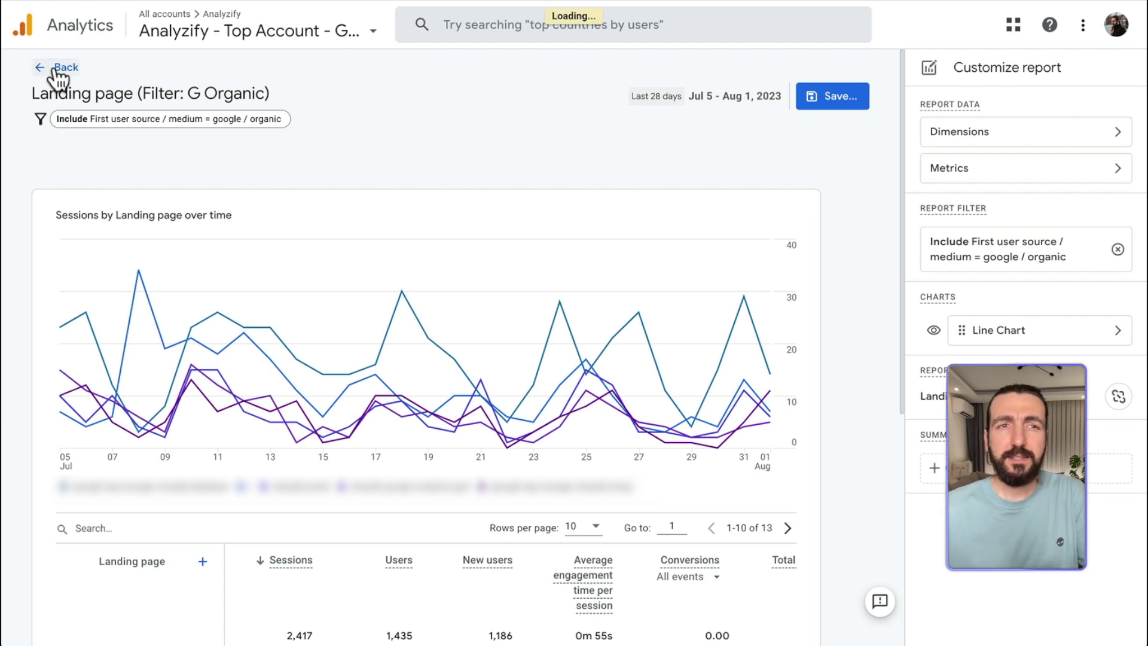
click(24, 111)
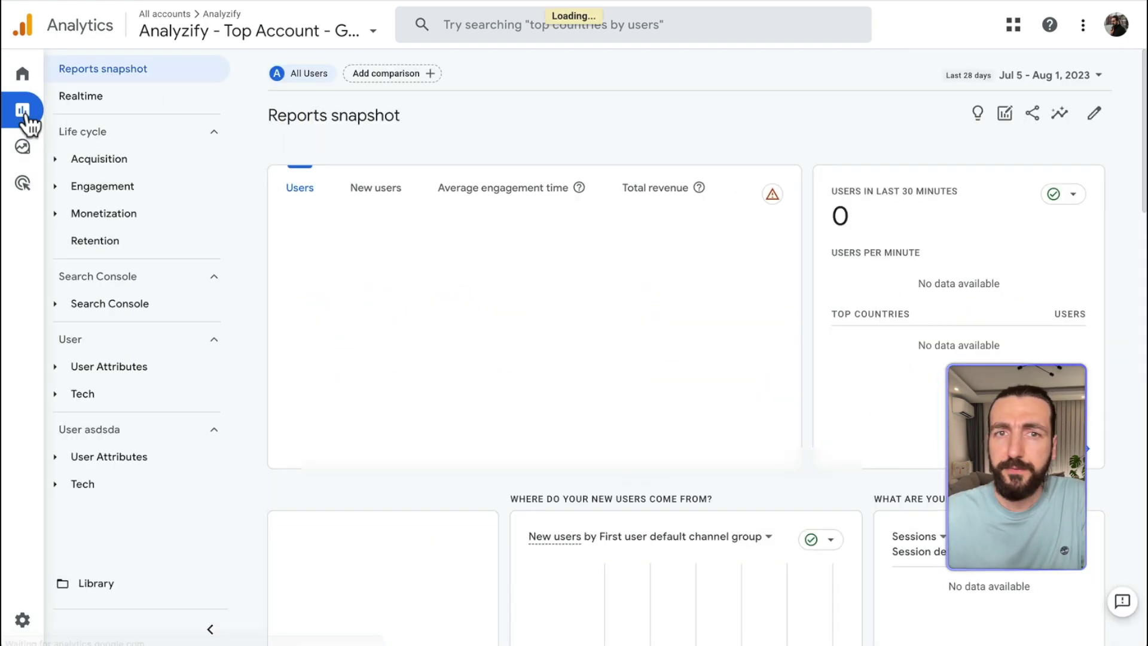
click(56, 158)
click(144, 241)
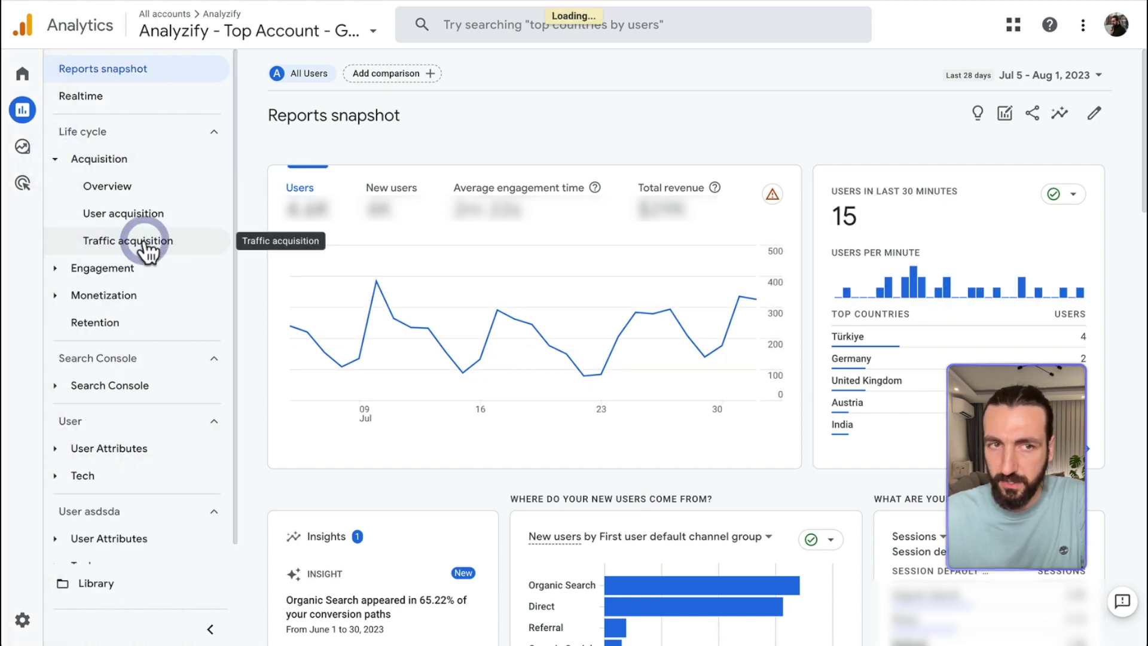
scroll(454, 362, down, 5)
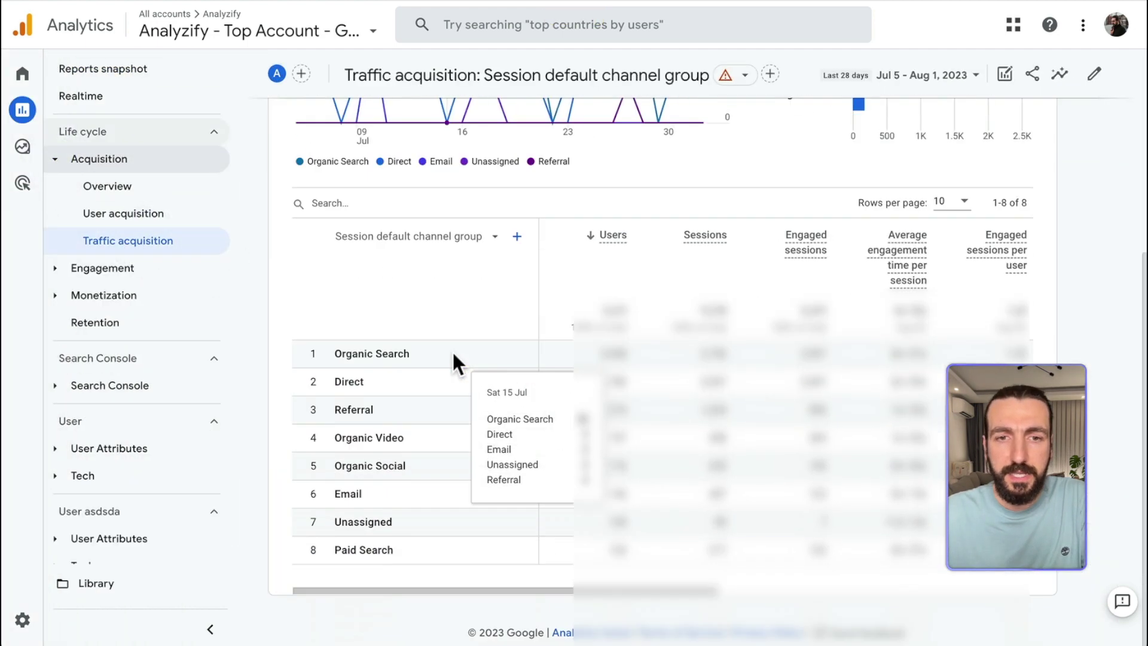
triple_click(361, 353)
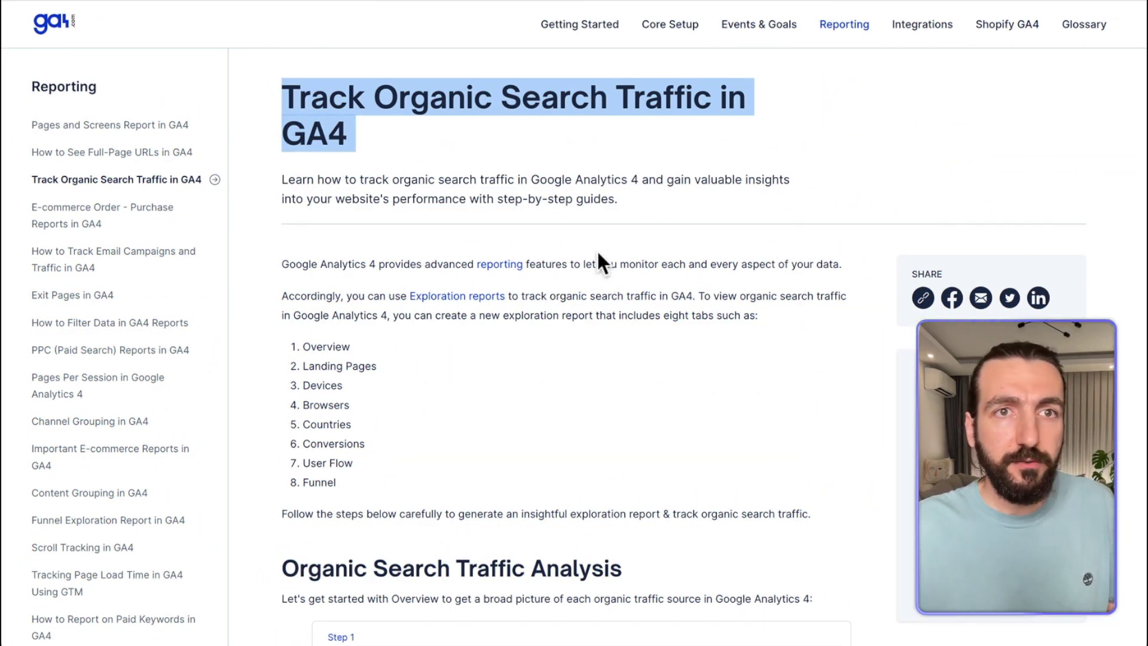
scroll(693, 440, down, 3)
scroll(655, 313, up, 2)
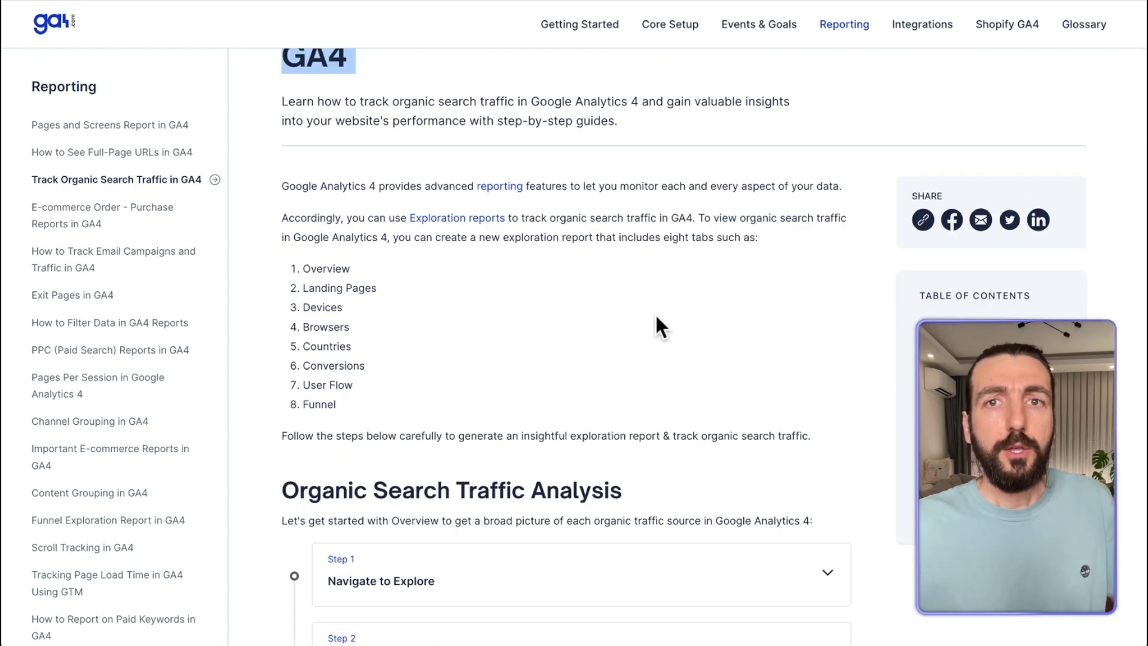
scroll(698, 376, down, 5)
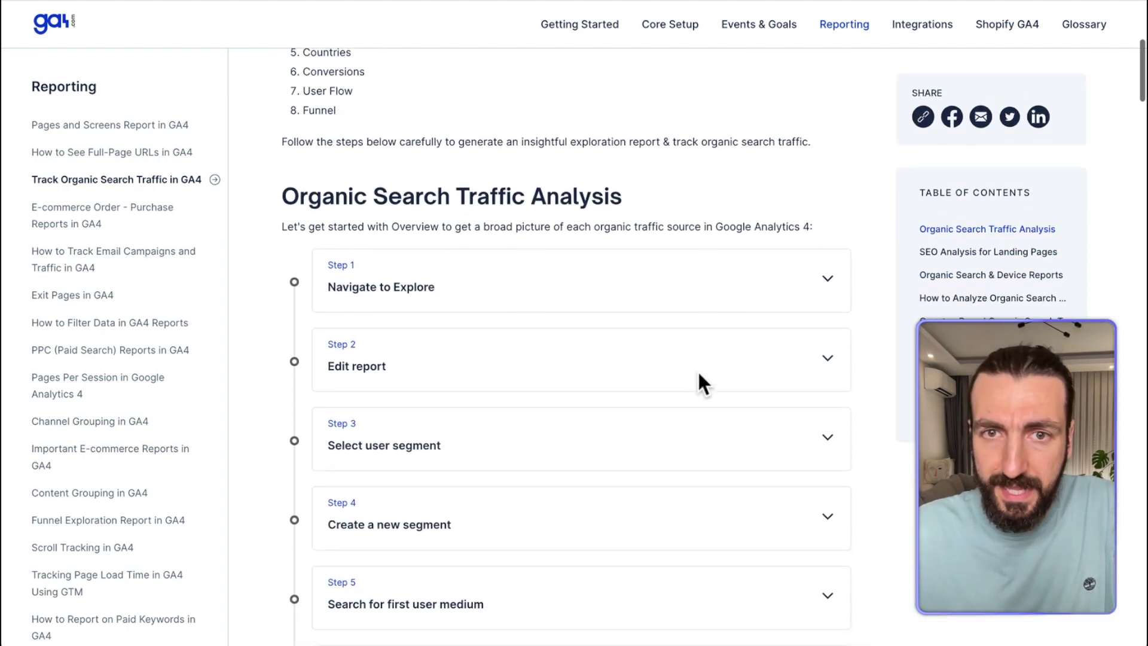
click(436, 289)
click(439, 293)
click(408, 375)
click(405, 367)
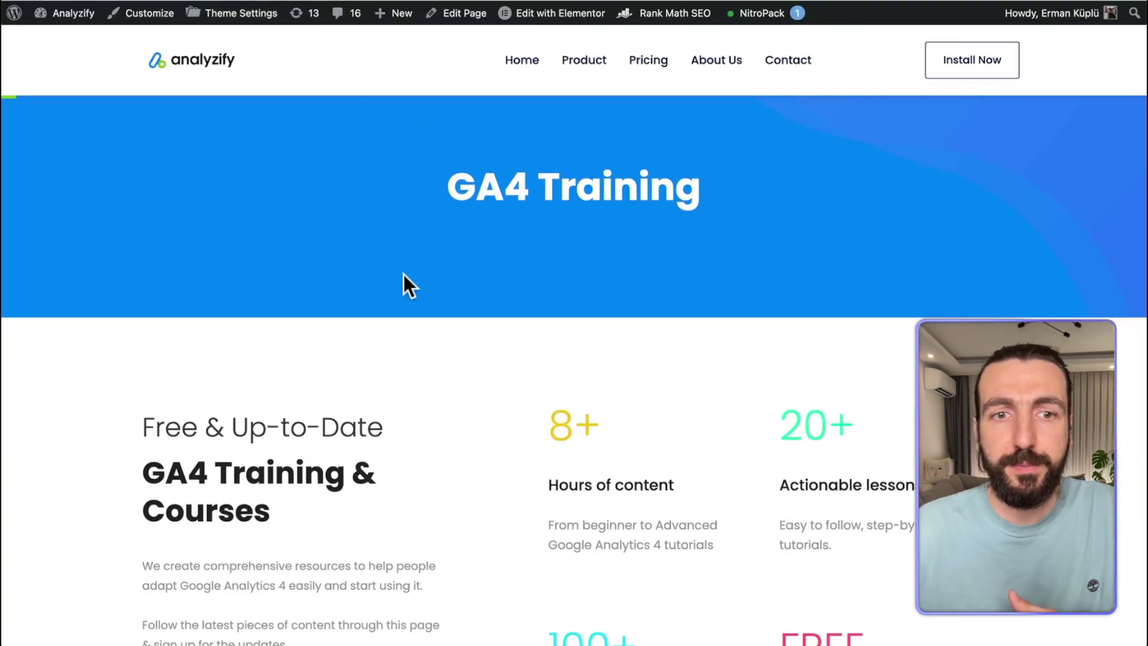
Scroll through the Analyzify GA4 Training page, viewing its free course offer and subscribe form
scroll(403, 274, down, 5)
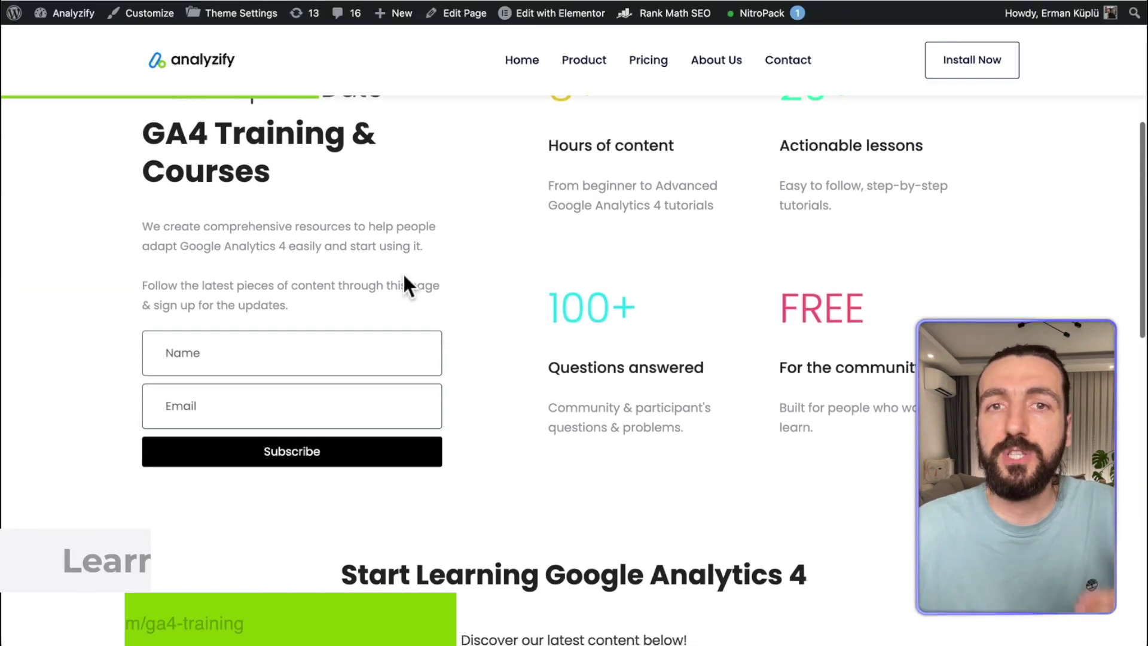
scroll(458, 356, down, 4)
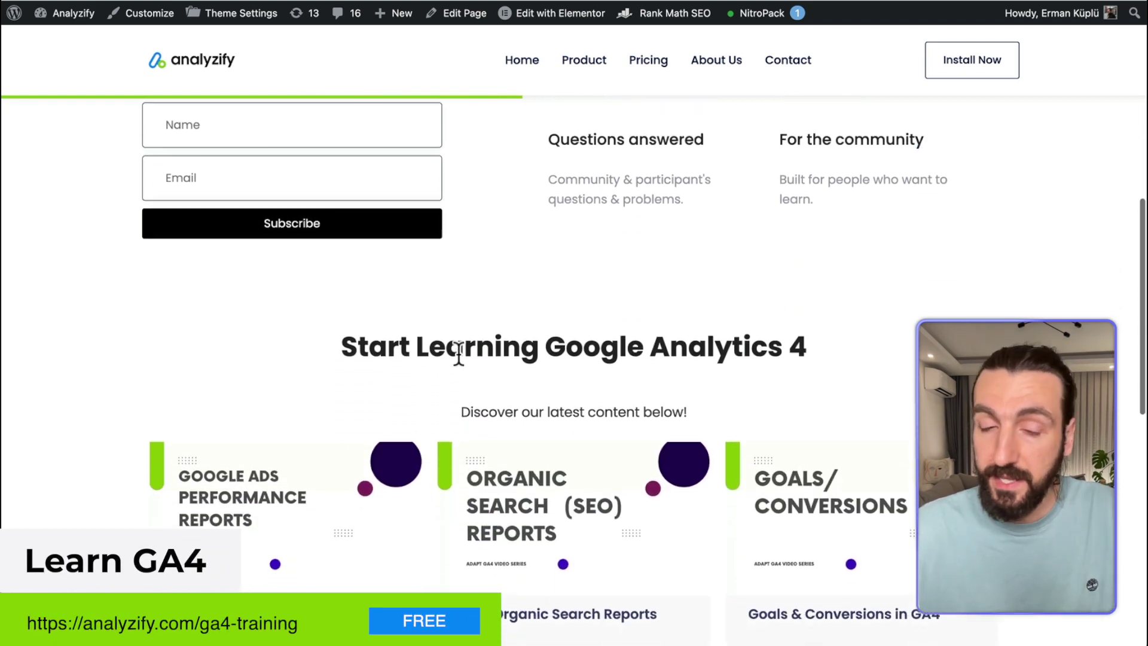
scroll(458, 355, down, 1)
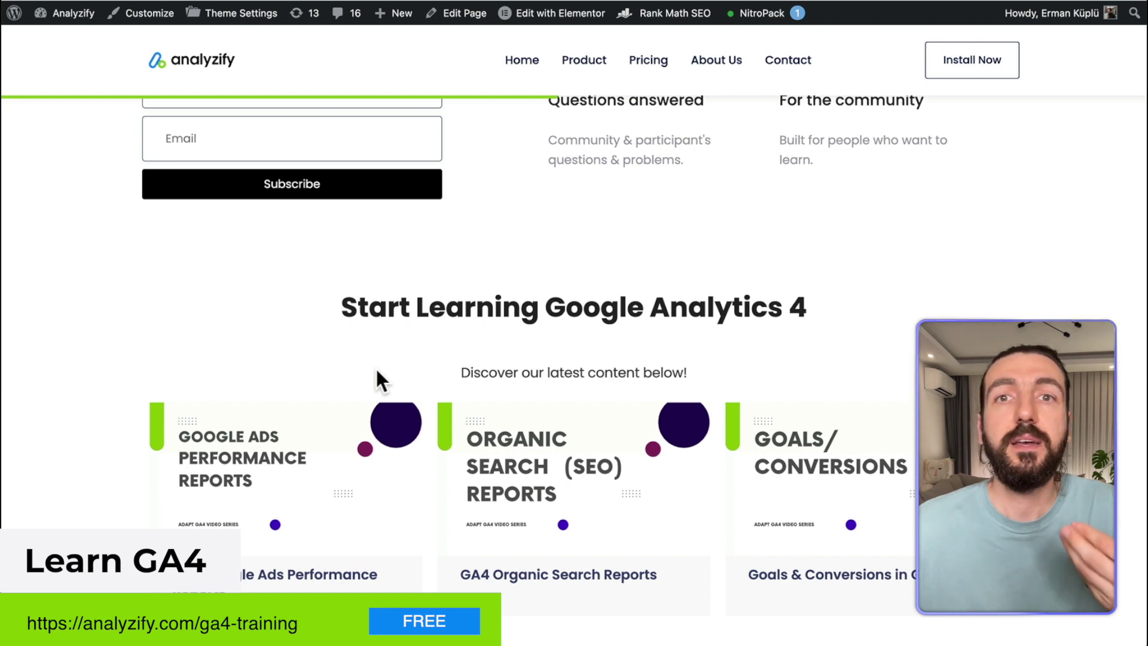
scroll(376, 371, up, 8)
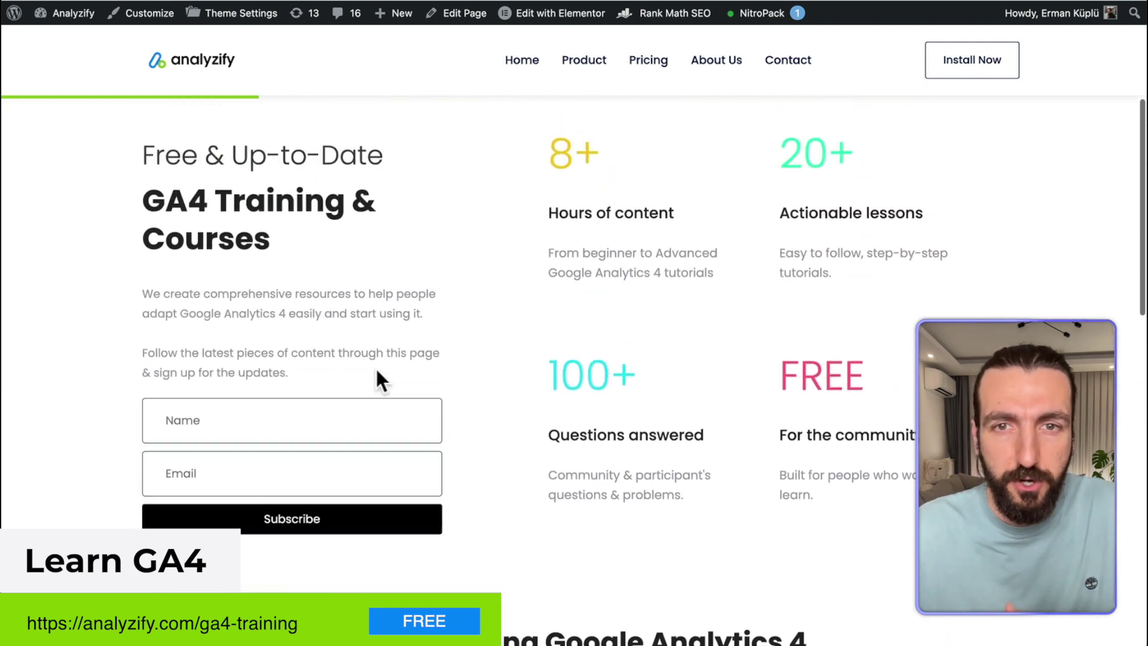
scroll(378, 379, up, 2)
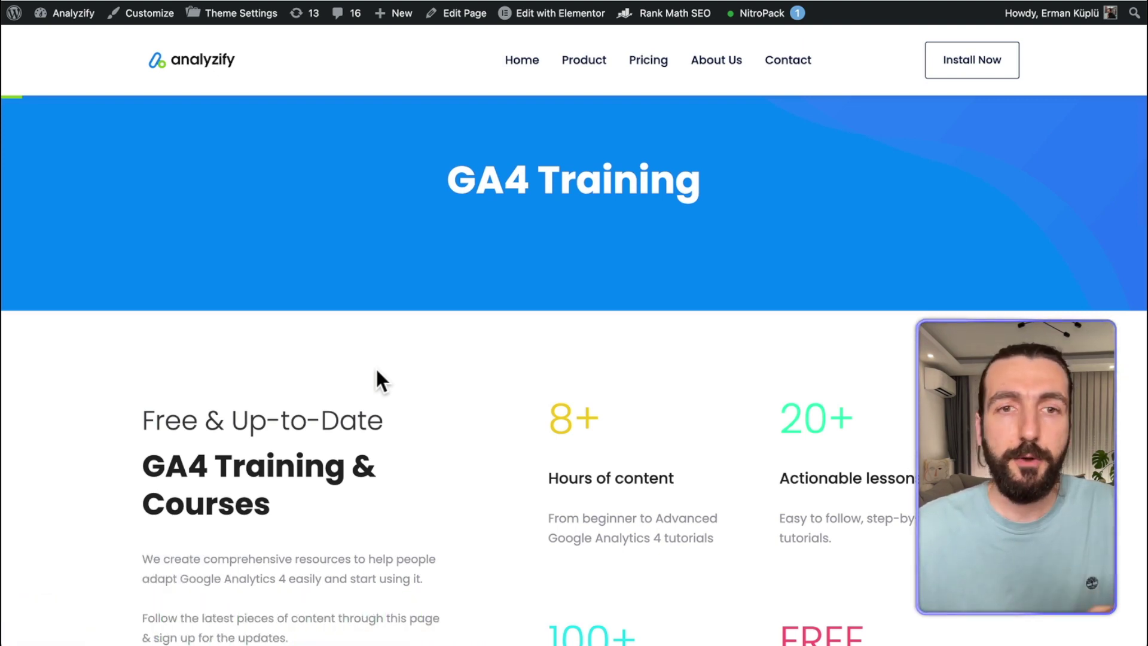
scroll(376, 367, down, 4)
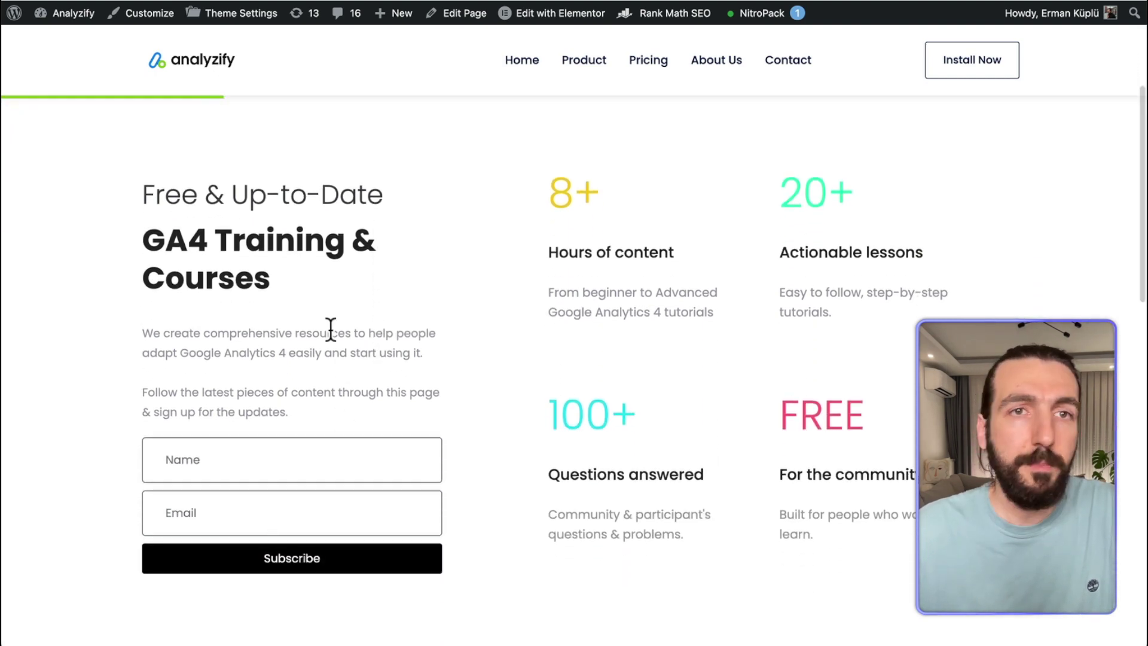
click(197, 7)
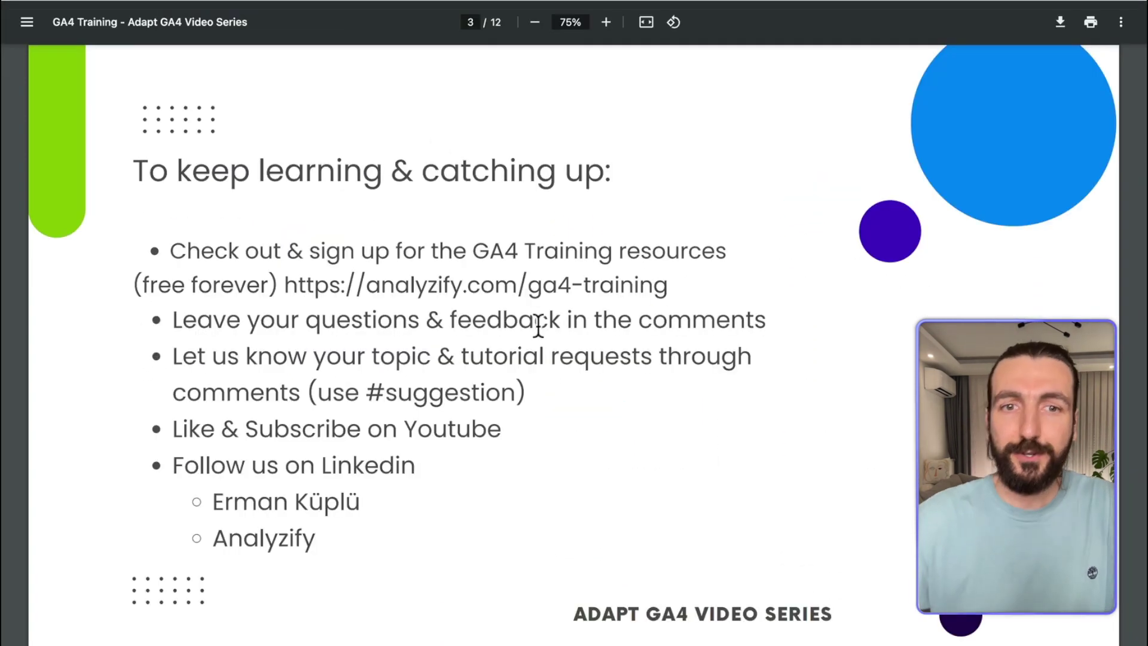